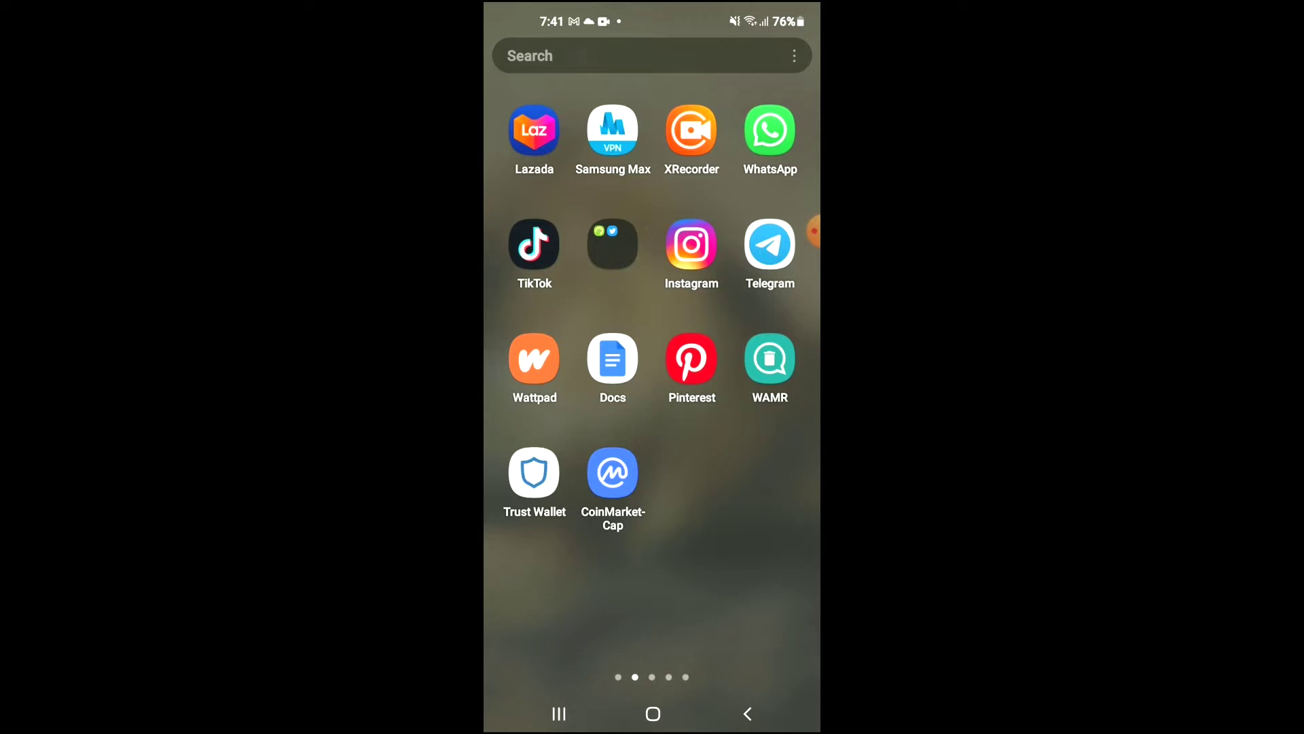
- Launch Trust Wallet and open the 0 BNB coin page from the Tokens list
left_click(534, 473)
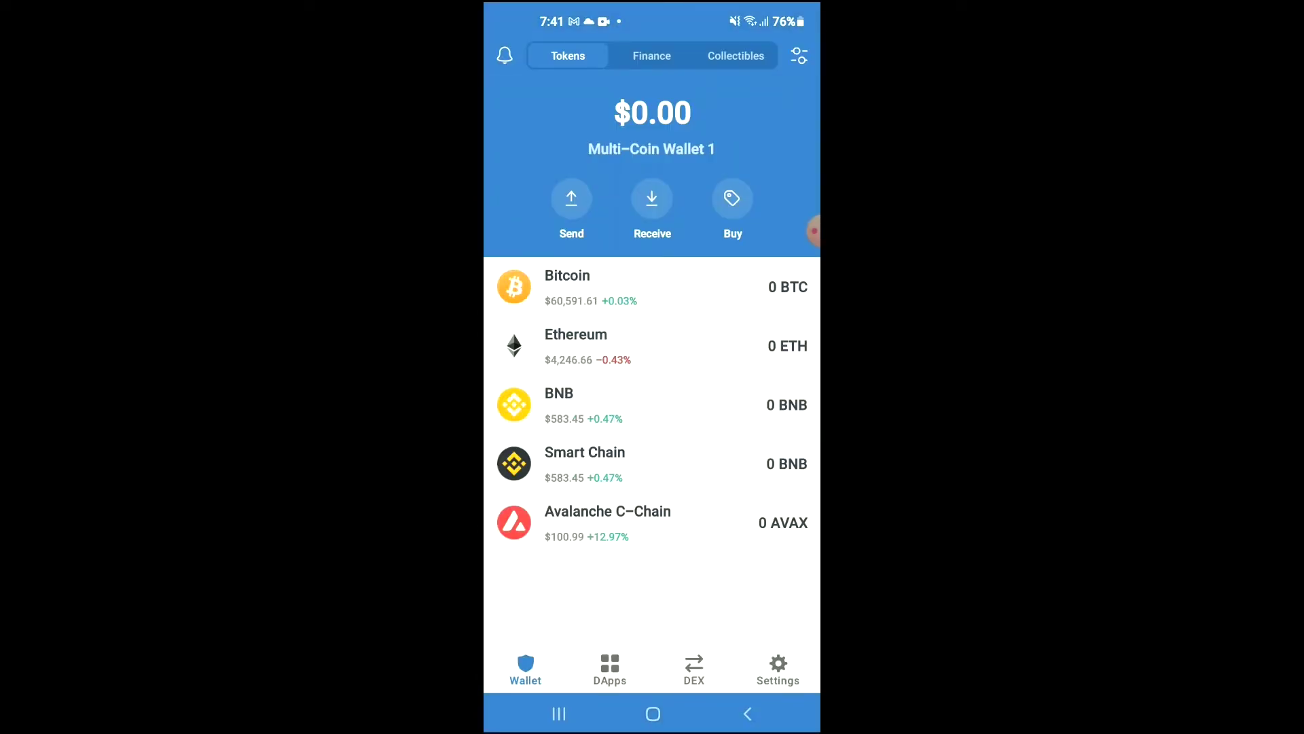
left_click(652, 405)
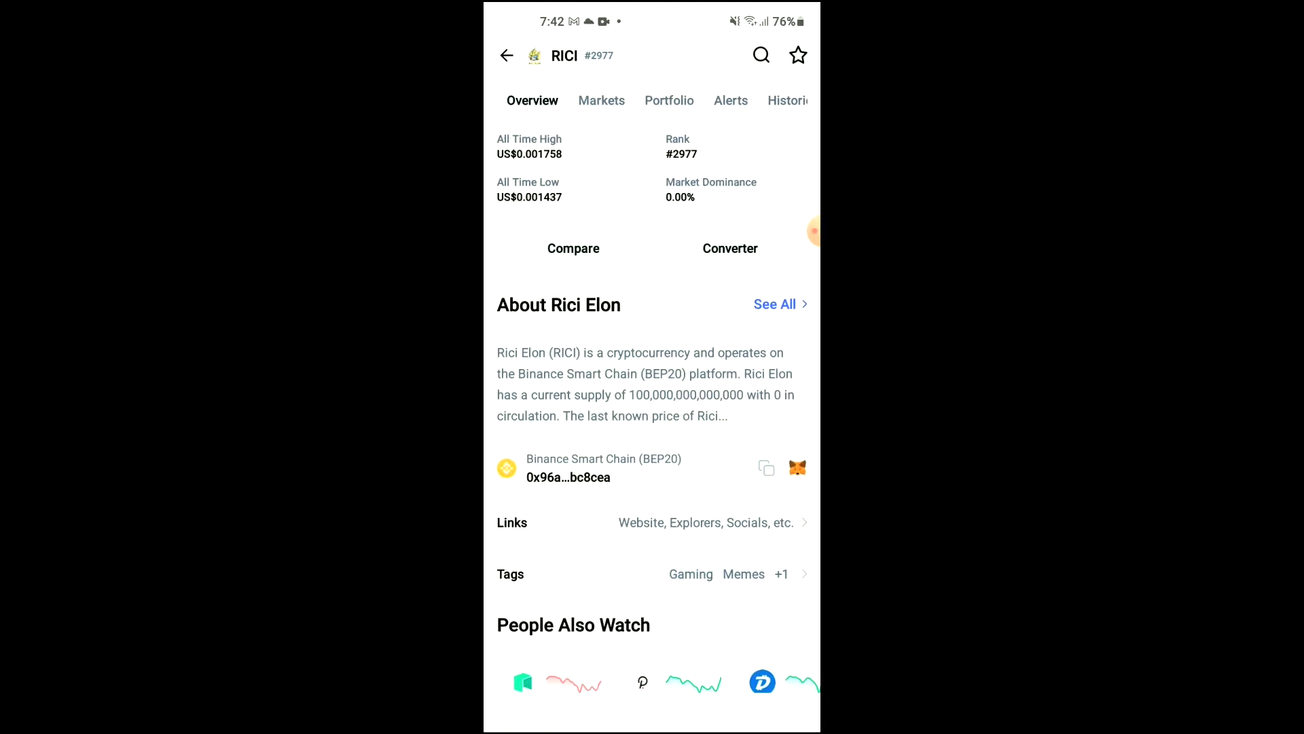
scroll(653, 409, "up", 5)
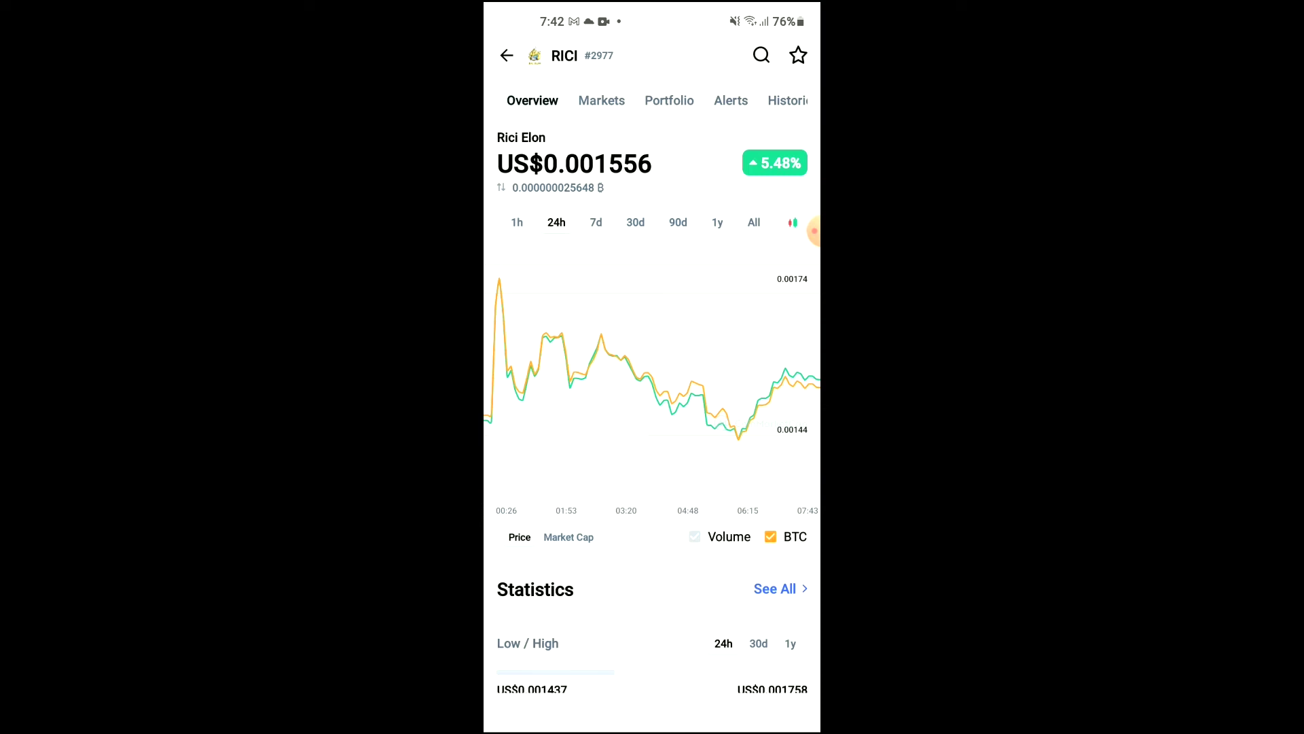
scroll(652, 407, "down", 6)
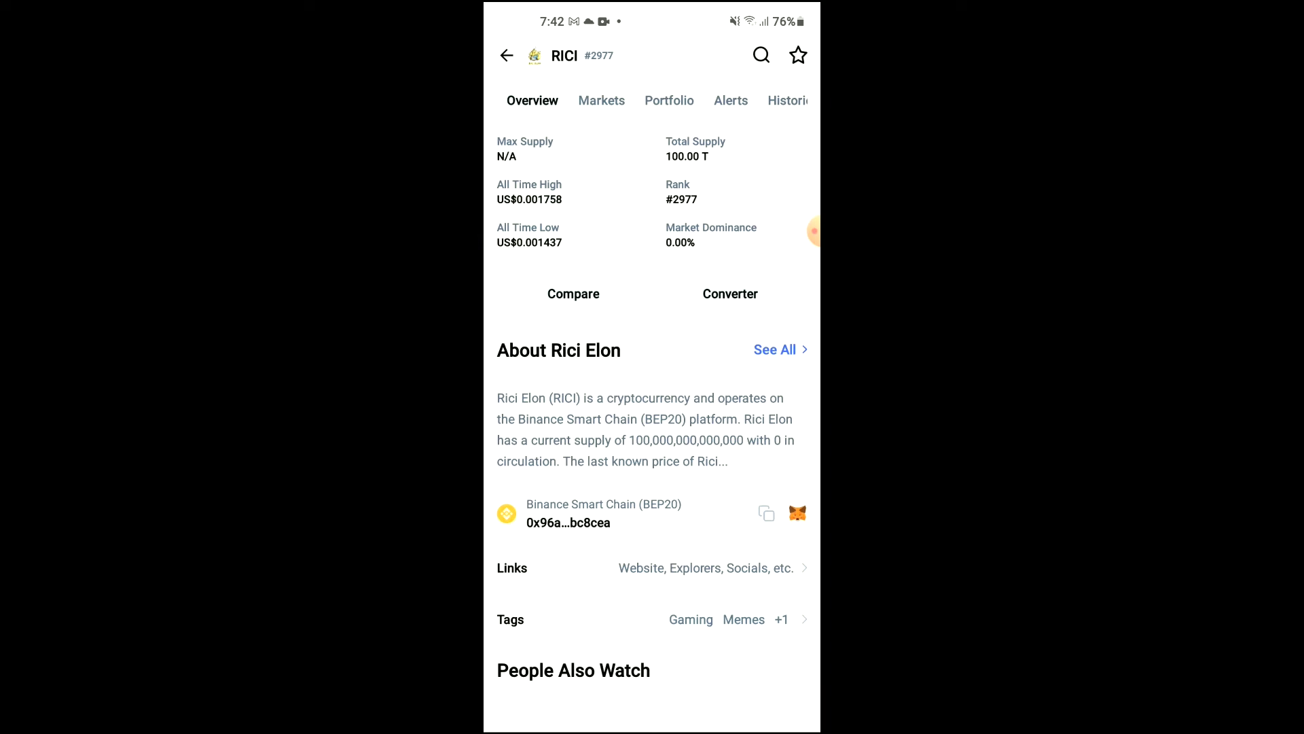
- Copy Rici Elon's BEP20 contract address from its CoinMarketCap overview
left_click(766, 513)
- Switch back to Trust Wallet from the recent apps to reach PancakeSwap's exchange page
left_click(558, 713)
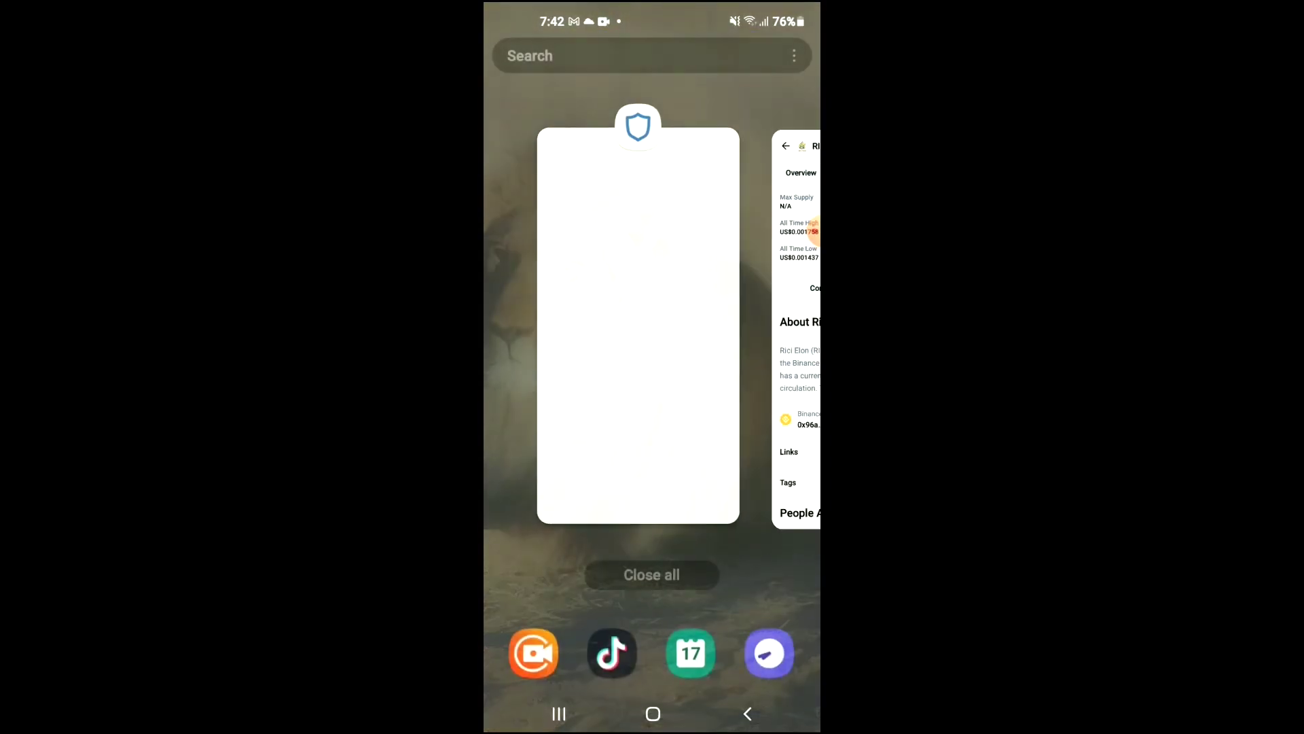
left_click(652, 336)
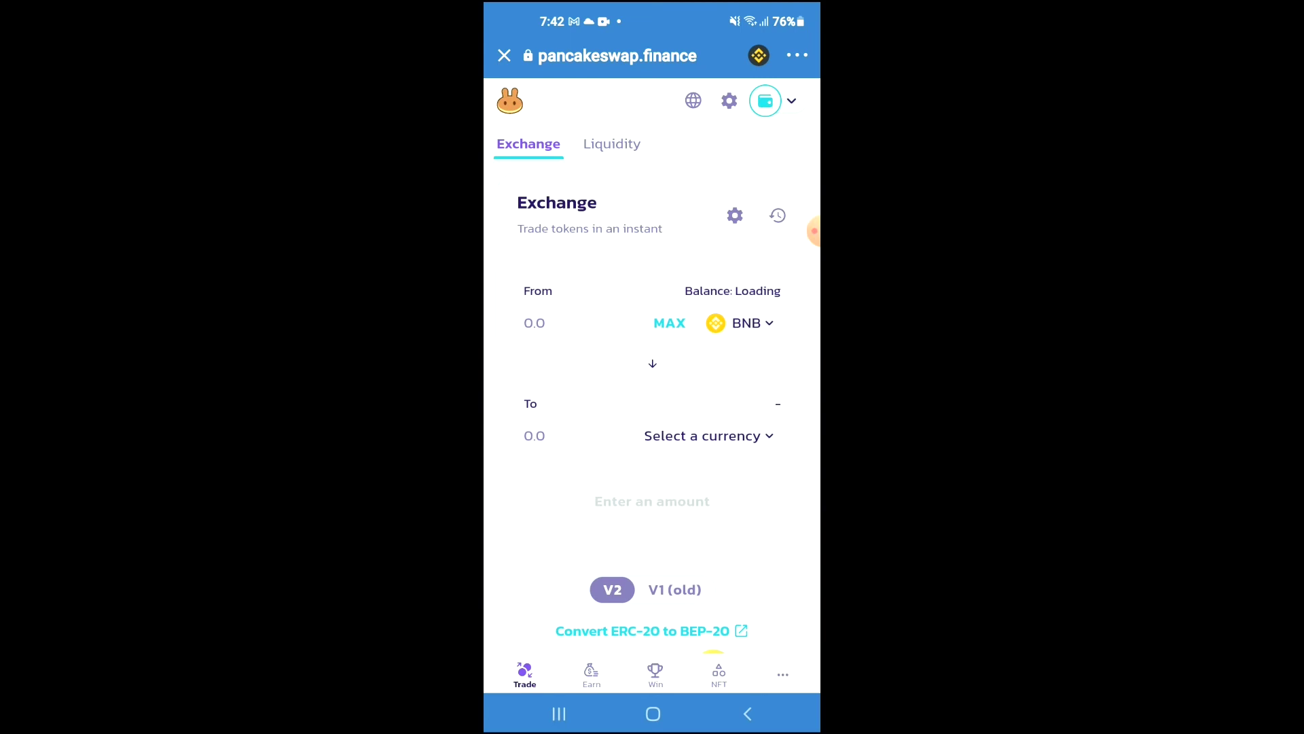
left_click(708, 436)
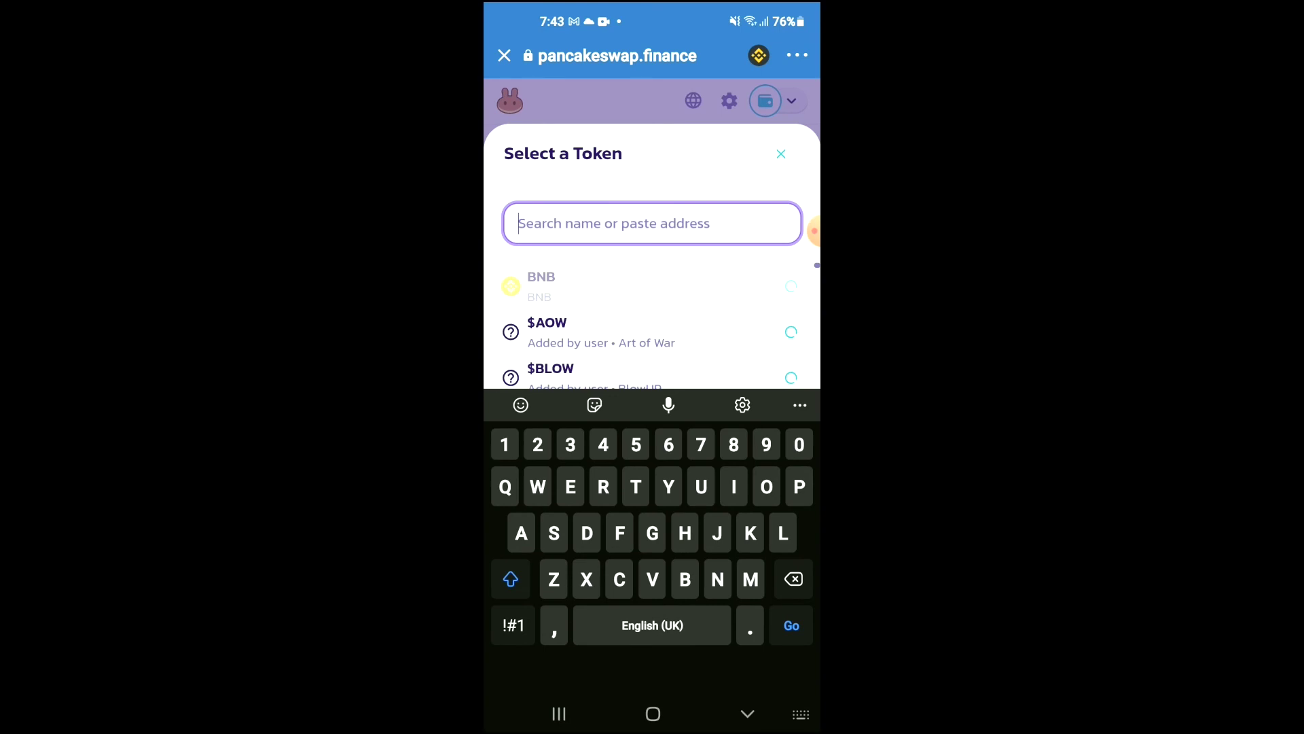
key("ctrl+v")
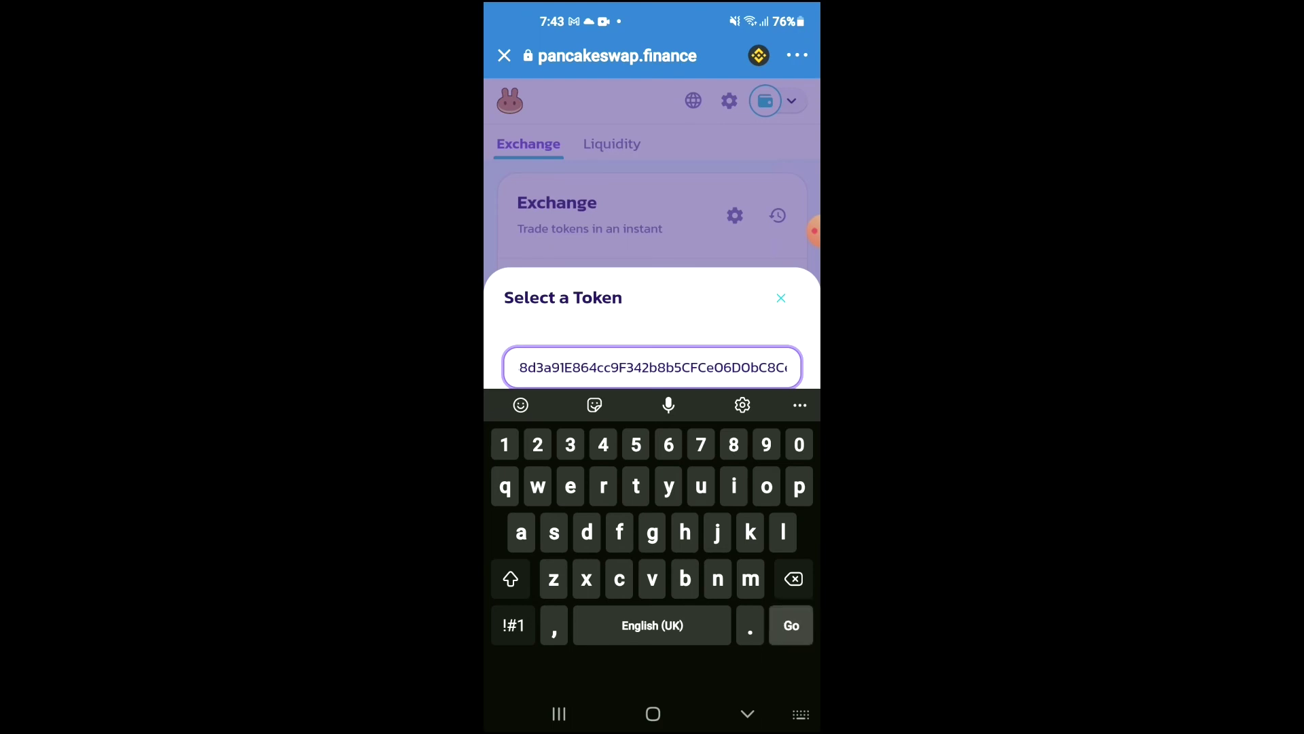
left_click(790, 624)
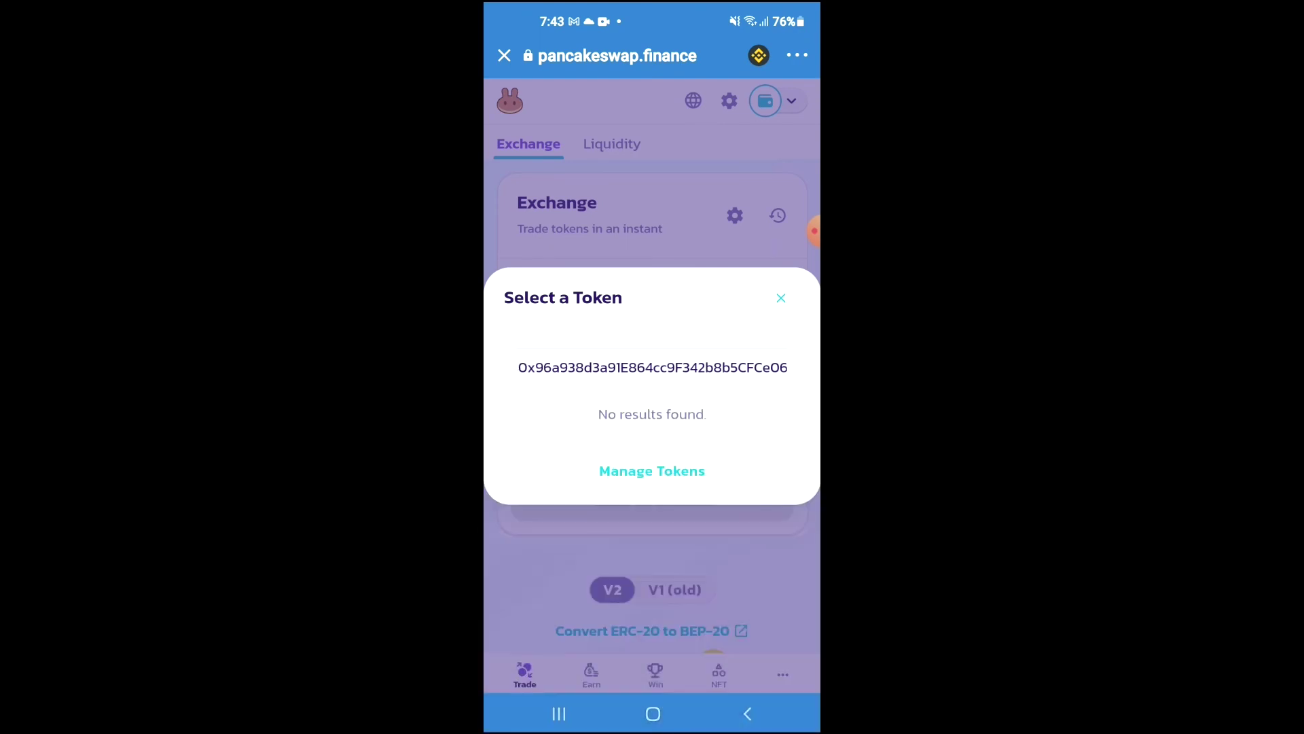
left_click(722, 367)
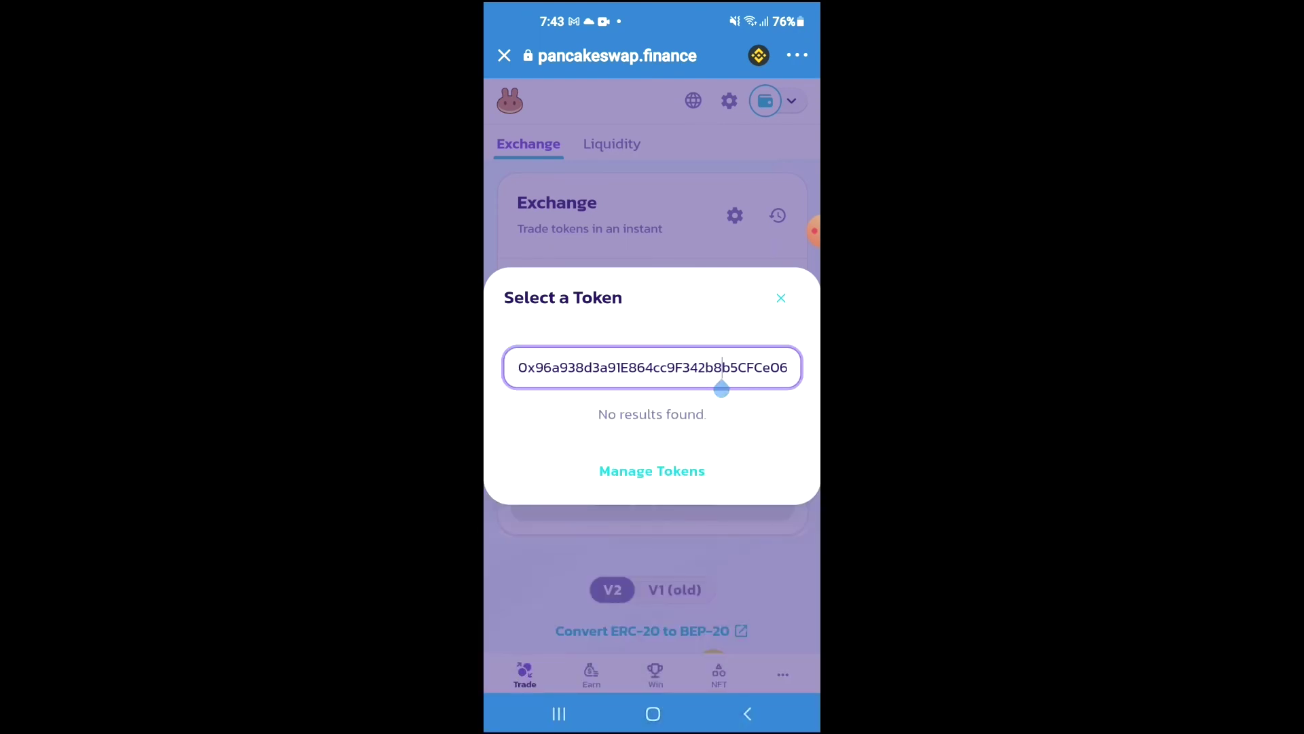
left_click(791, 625)
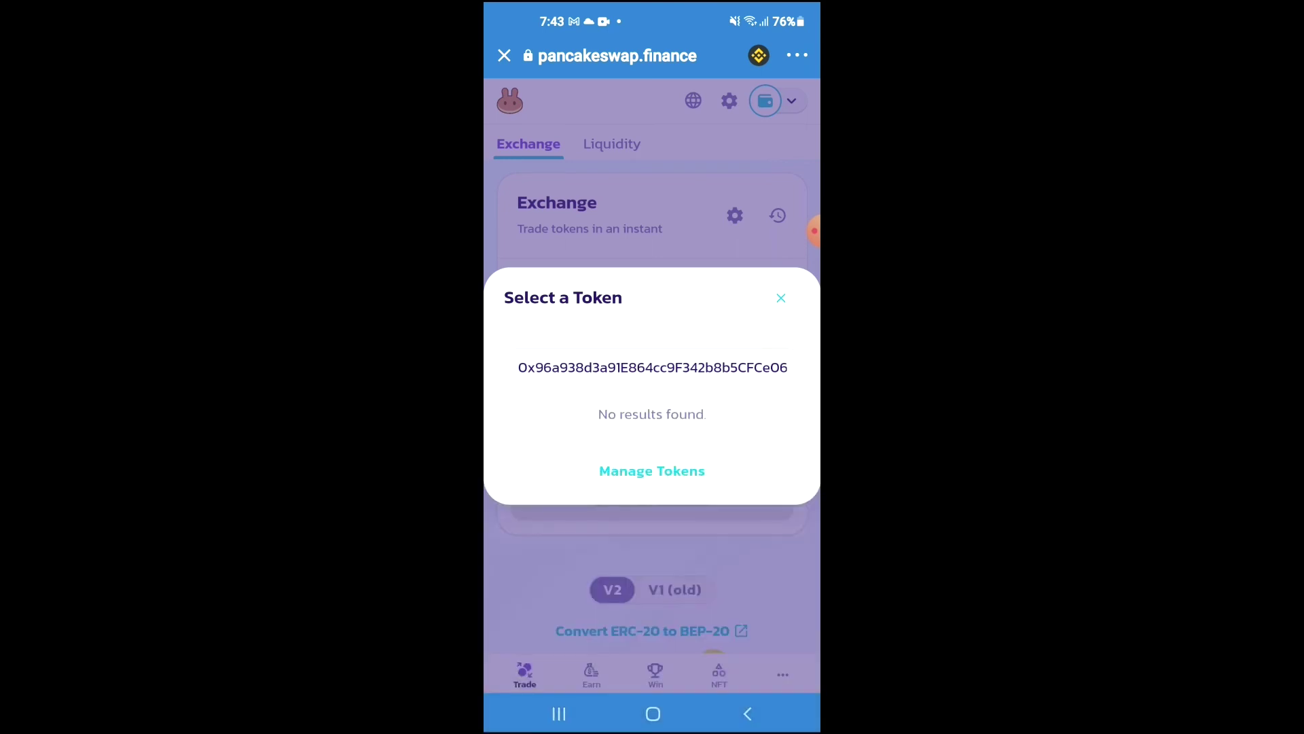
left_click(781, 298)
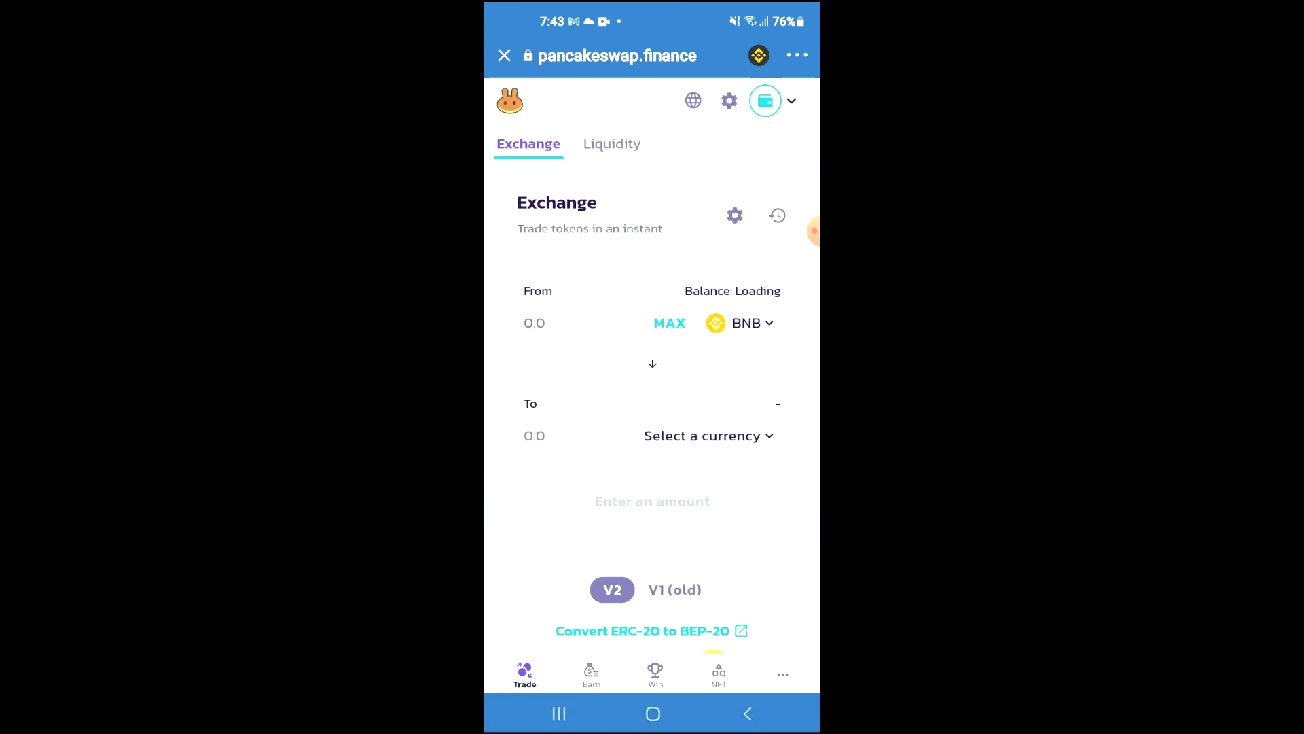